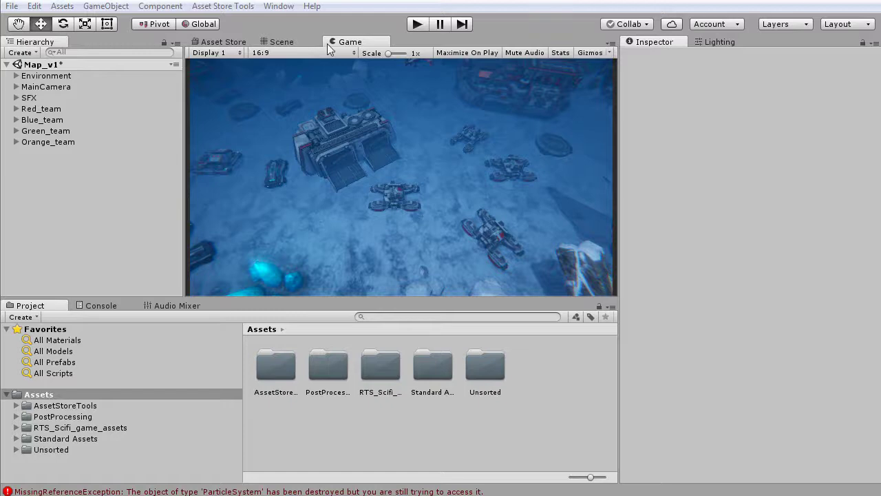
Step: Drag the Unit_Selection prefab from RTS_Scifi_game_assets/UI/Unit_Selection onto a unit in the Scene view
click(292, 42)
mouse_move(320, 115)
alt+mouse_down()
mouse_move(384, 157)
mouse_move(232, 183)
alt+mouse_up()
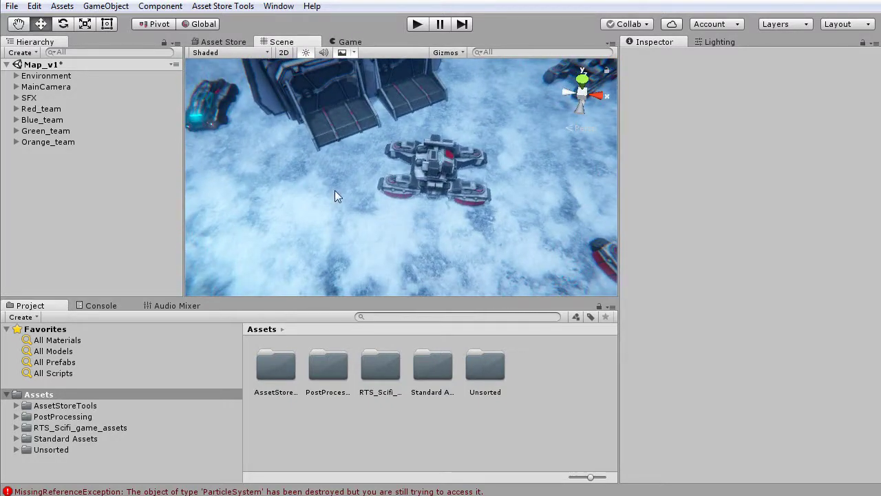
double_click(377, 365)
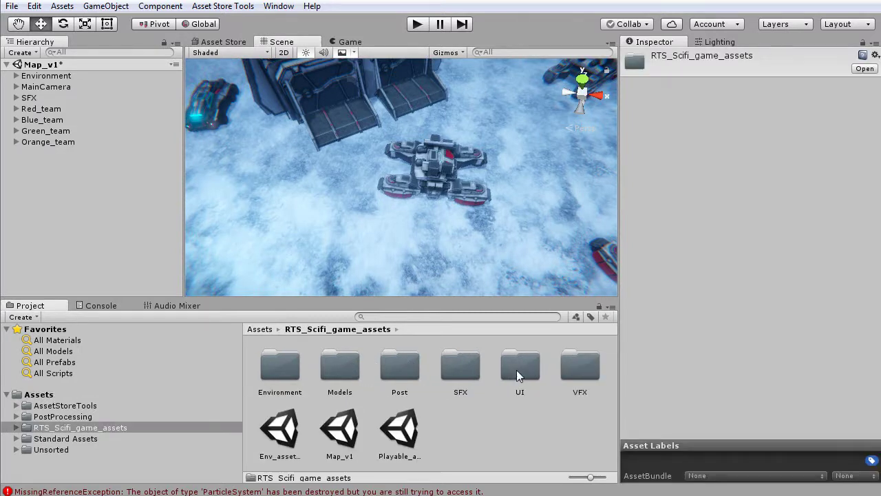
double_click(517, 370)
click(280, 367)
double_click(280, 366)
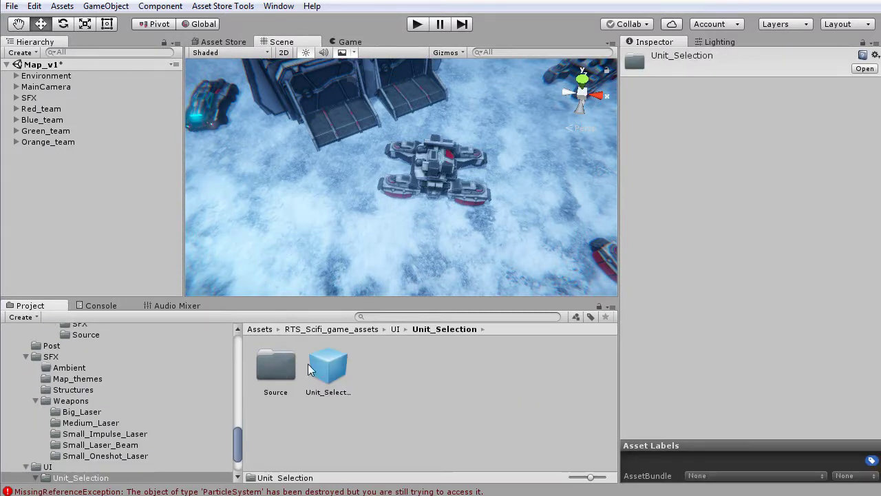
drag(328, 368, 452, 203)
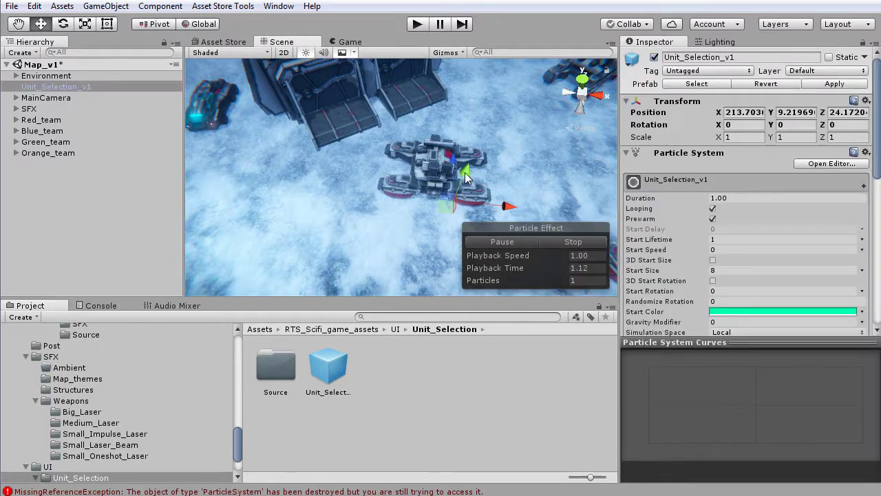
Step: Move the ring under the central unit, raised slightly to Y 9.37, and frame it in the Scene view
drag(465, 171, 467, 168)
mouse_move(435, 196)
mouse_down()
mouse_move(427, 185)
mouse_move(415, 187)
mouse_move(539, 165)
mouse_up()
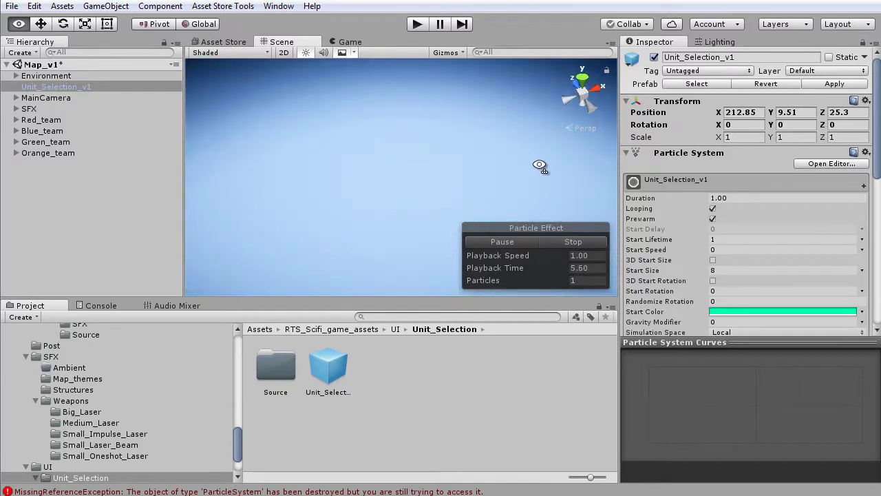
double_click(54, 88)
alt+right_drag(345, 59, 412, 102)
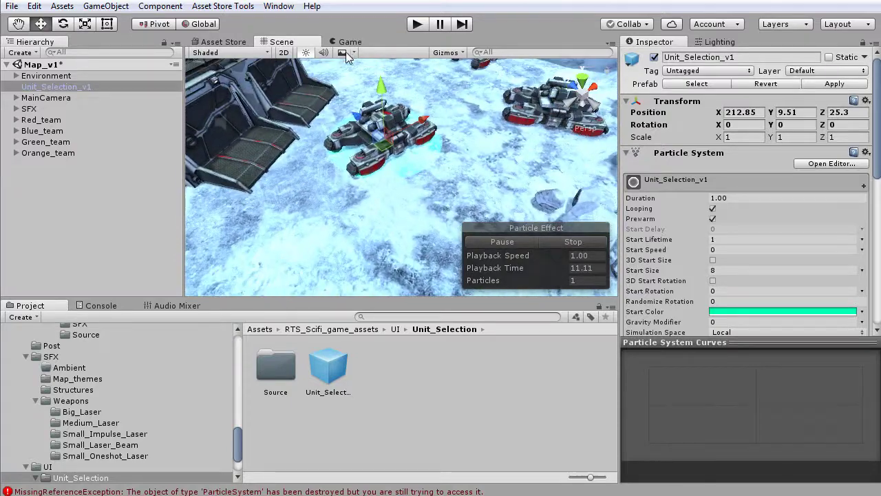
click(346, 52)
mouse_move(344, 104)
alt+mouse_down()
mouse_move(406, 136)
mouse_move(410, 103)
mouse_move(309, 201)
mouse_move(329, 67)
alt+mouse_up()
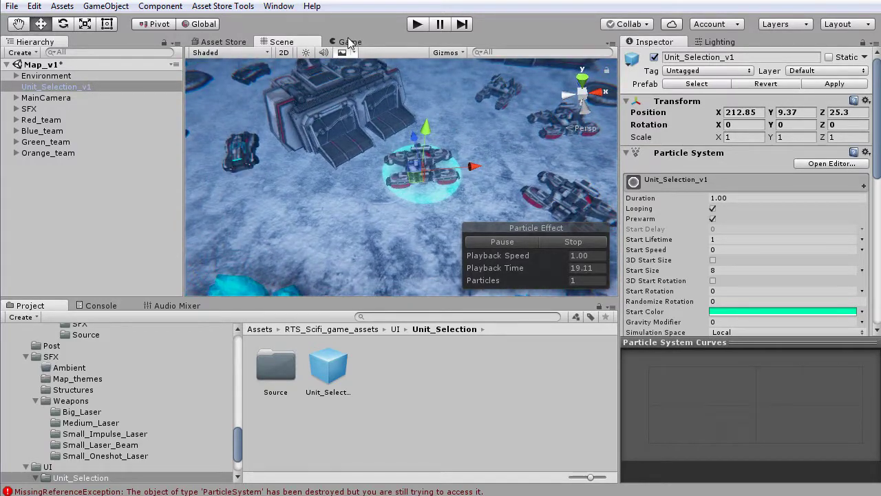
Step: Inspect the cyan ring through the Game camera and from a closer orbited Scene view
click(350, 43)
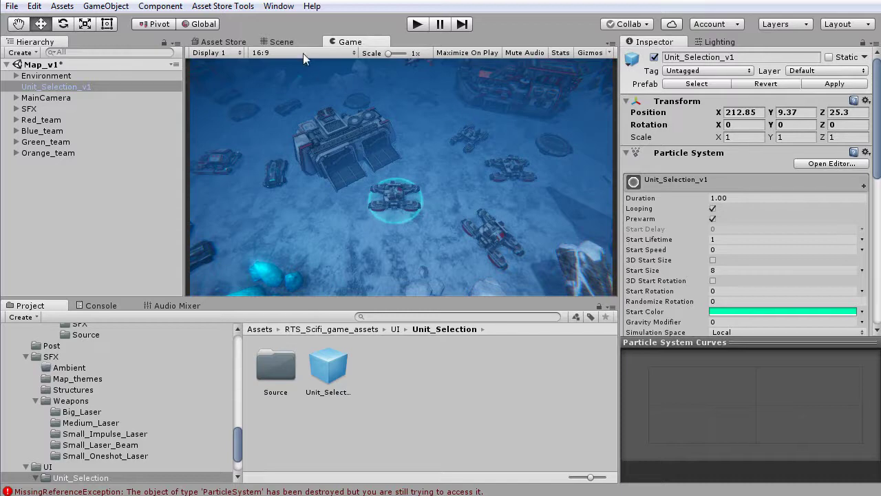
click(282, 42)
key(f)
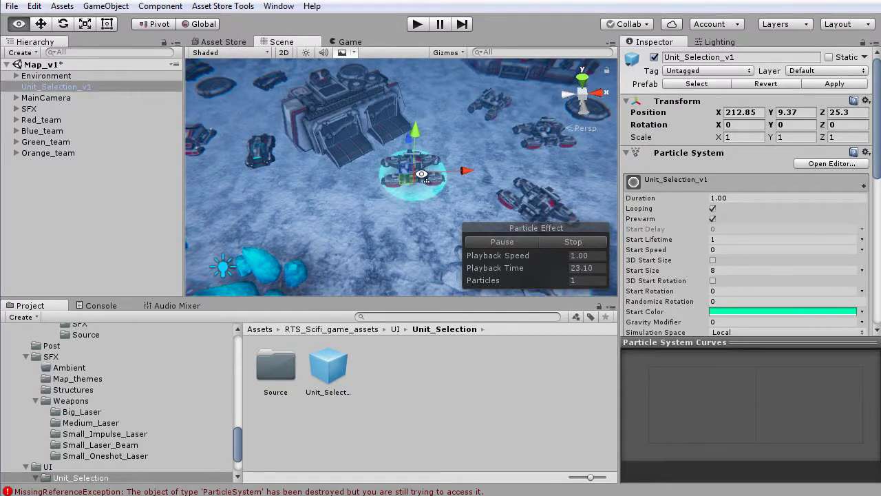
alt+drag(422, 174, 442, 173)
scroll(536, 197, up, 4)
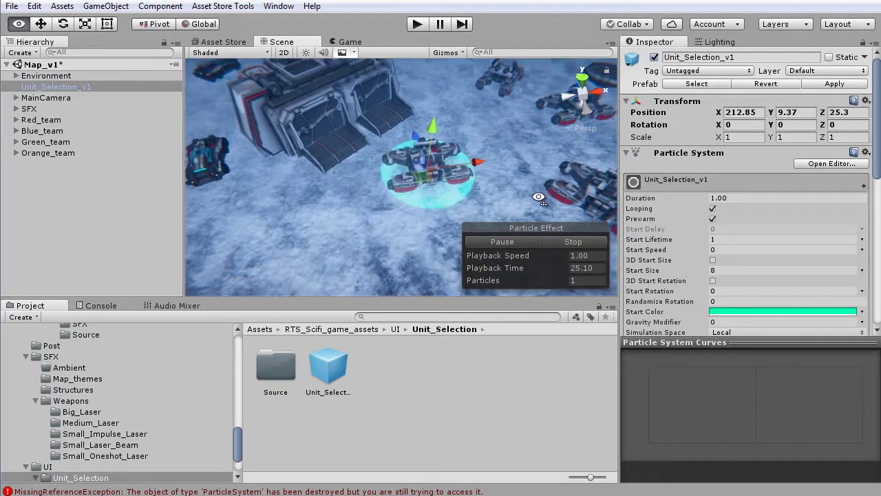
click(350, 42)
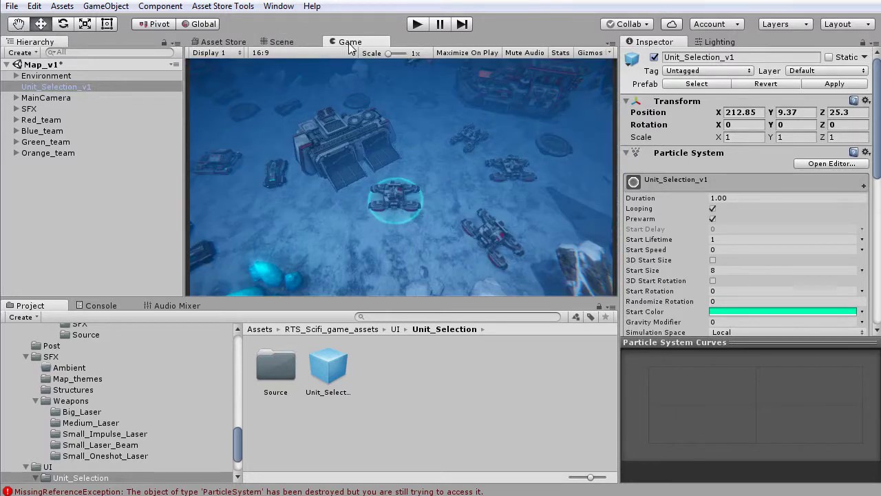
scroll(765, 261, down, 5)
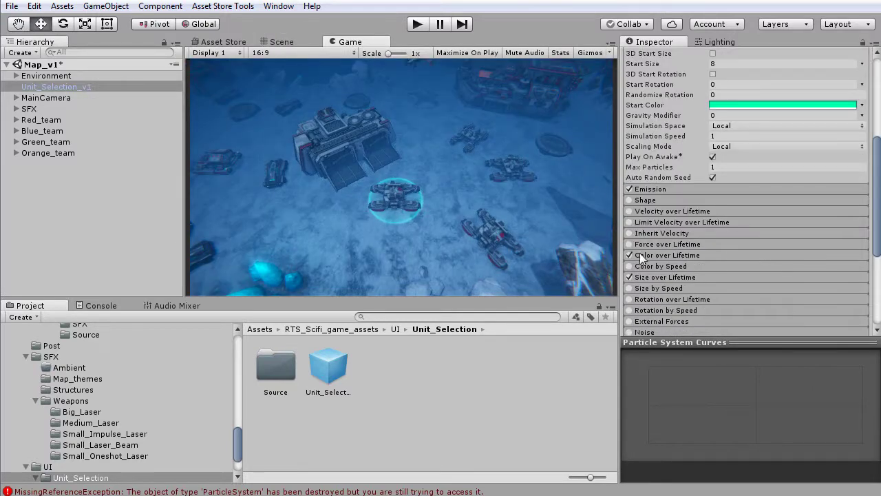
Step: Enable the ring's Size over Lifetime module and pull its curve's middle key below 1.0
click(655, 277)
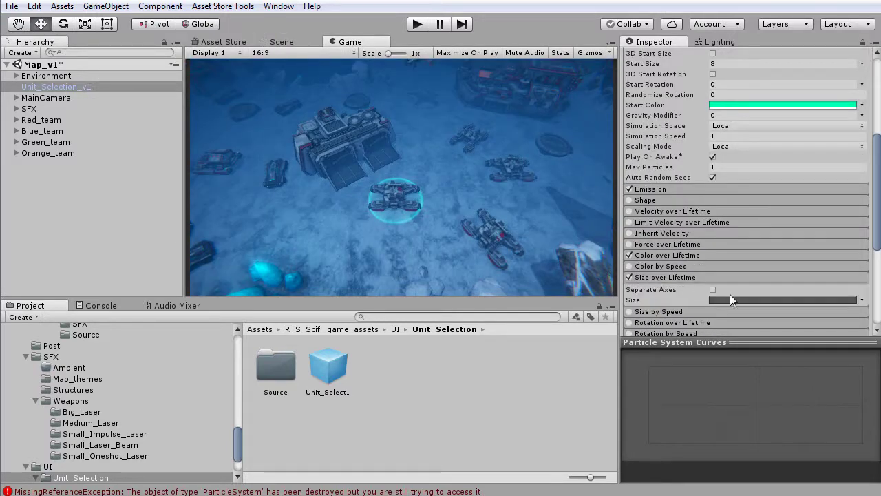
click(629, 278)
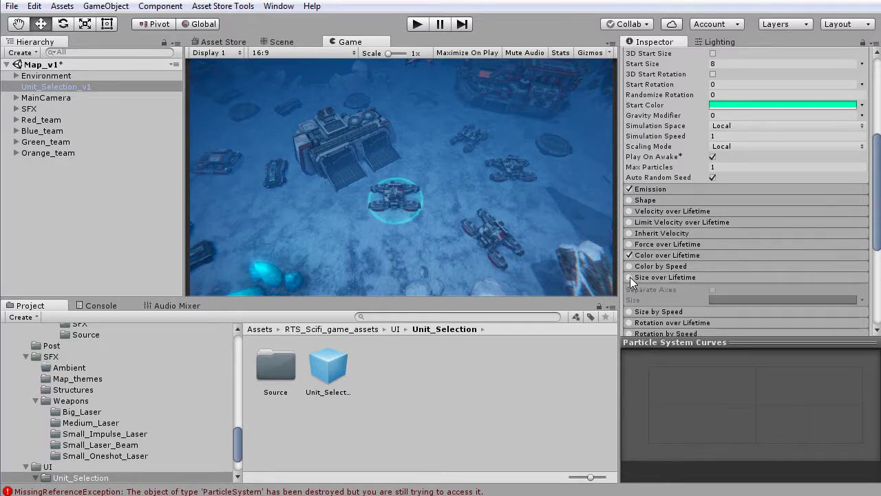
click(630, 277)
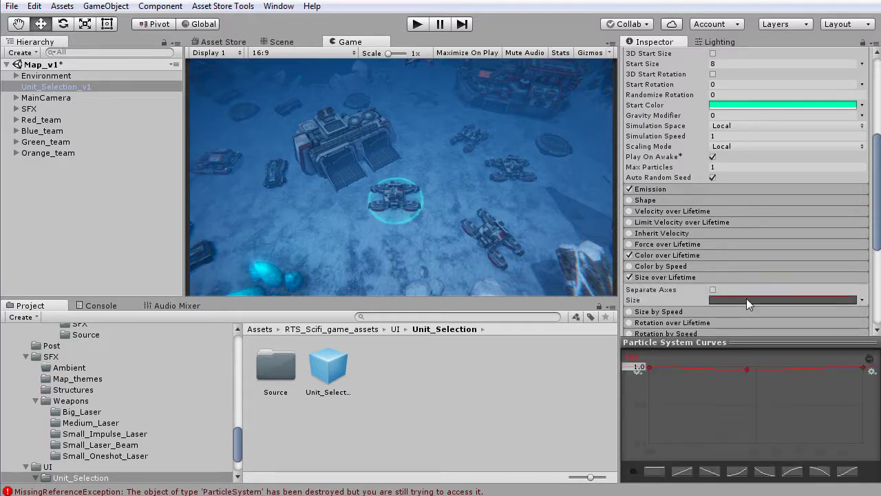
drag(747, 369, 746, 374)
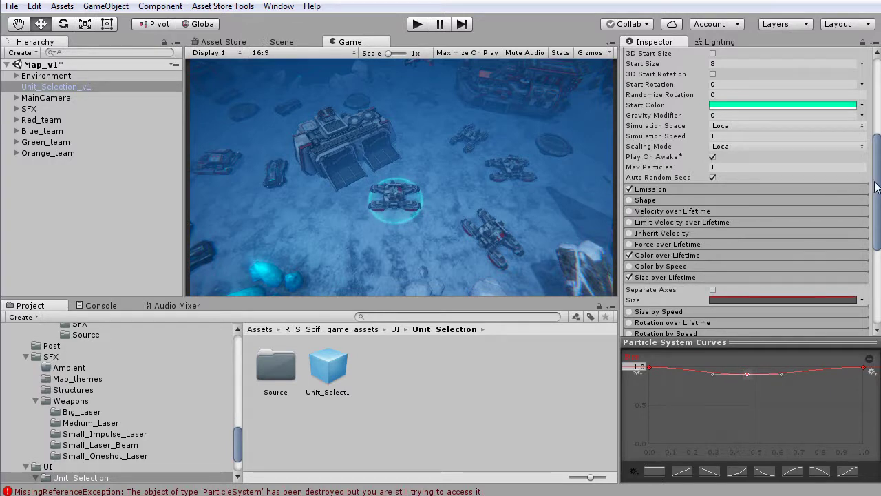
drag(876, 188, 875, 157)
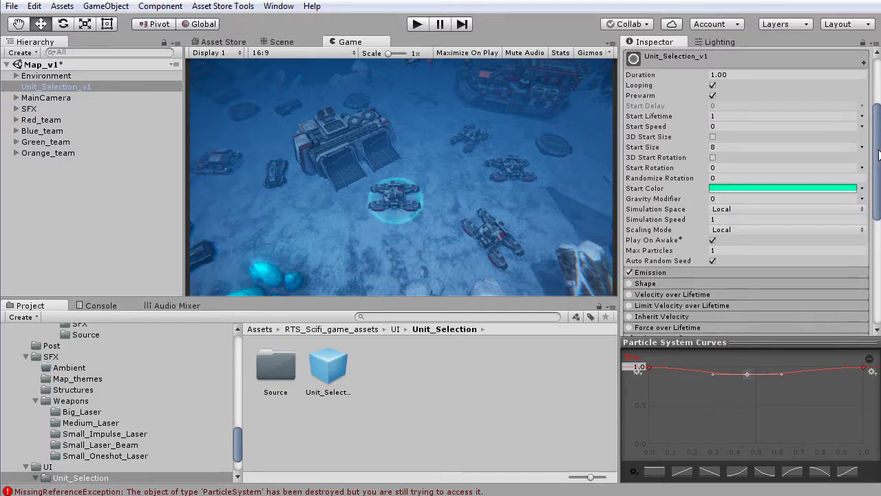
drag(877, 154, 877, 155)
Step: Try yellow and red as the ring's Start Color, then settle on cyan 00C0FFFF
click(792, 183)
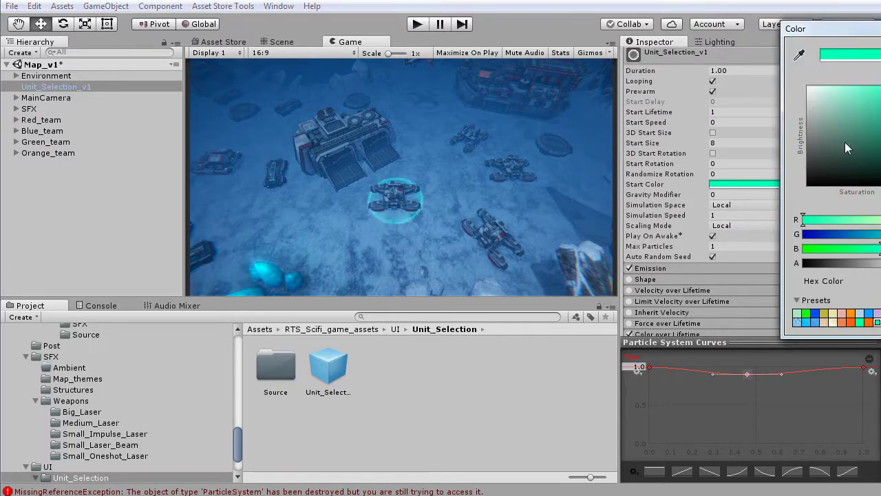
mouse_move(847, 29)
mouse_down()
mouse_move(674, 71)
mouse_move(694, 71)
mouse_up()
drag(729, 197, 727, 213)
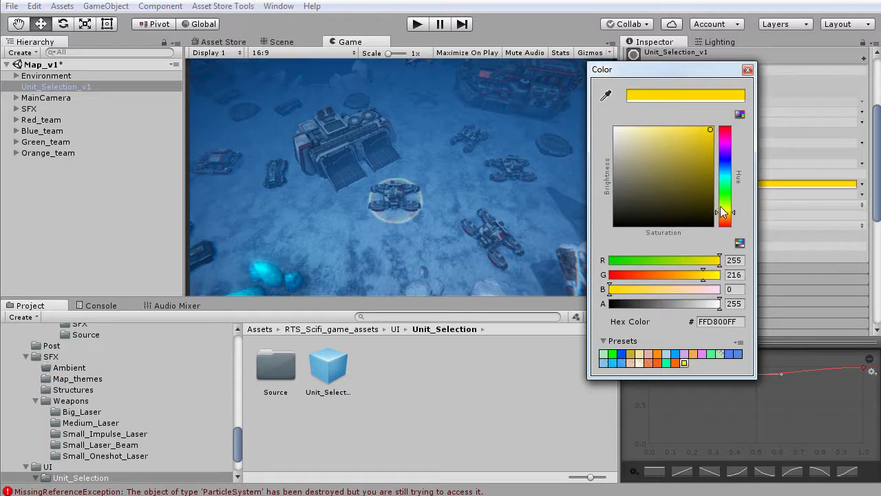
drag(729, 217, 728, 234)
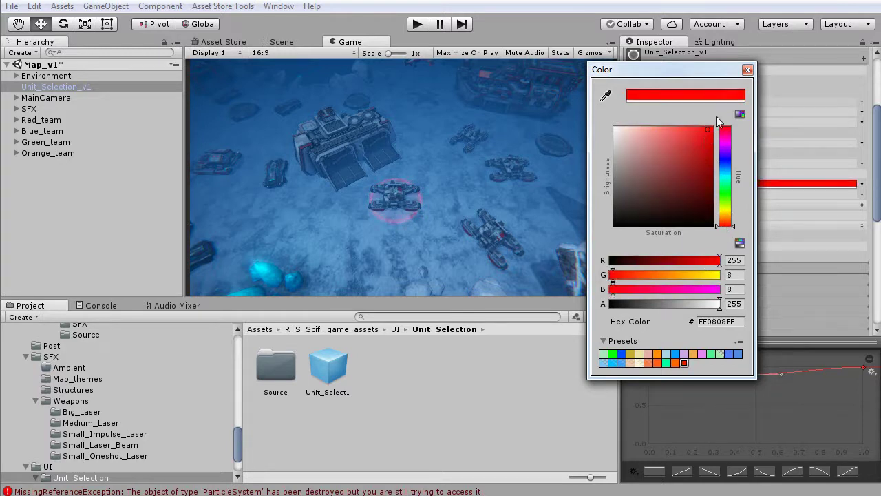
click(723, 176)
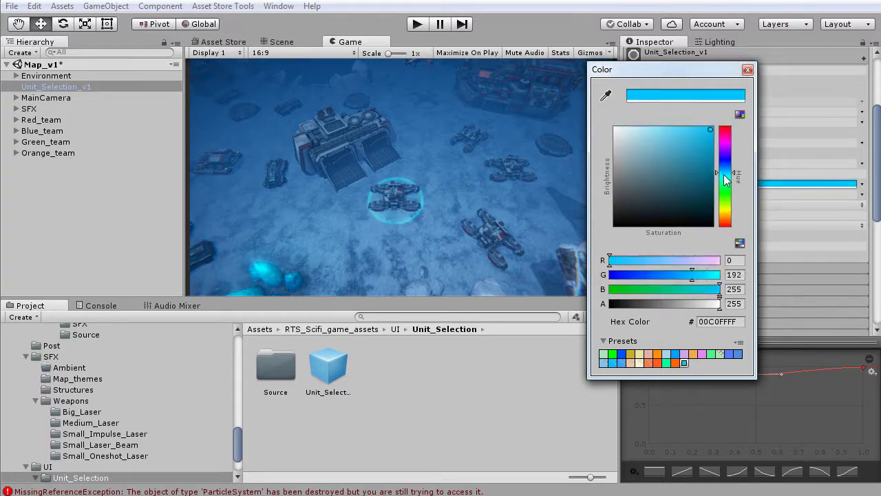
click(748, 70)
Step: Duplicate the ring twice with Ctrl+D, placing the copies under nearby units, and check the Game view
click(281, 42)
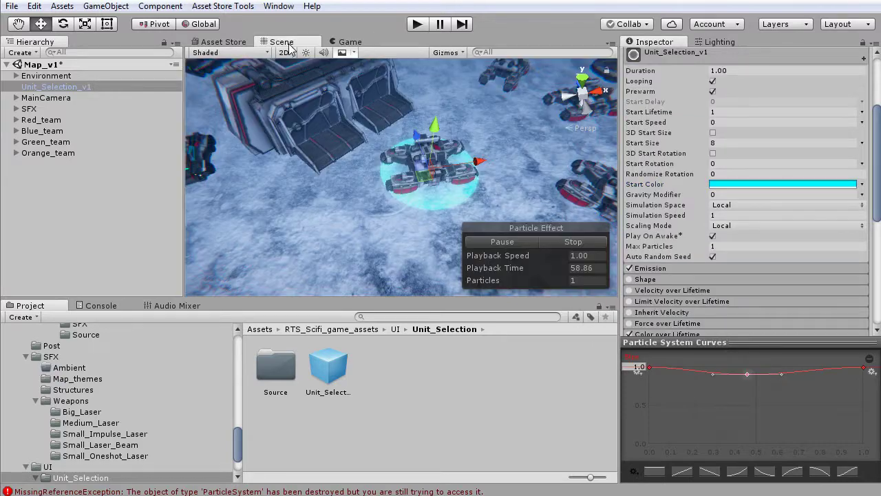
key(ctrl+d)
mouse_move(430, 172)
mouse_down()
mouse_move(458, 110)
mouse_move(555, 40)
mouse_move(416, 153)
mouse_move(464, 199)
mouse_up()
key(ctrl+d)
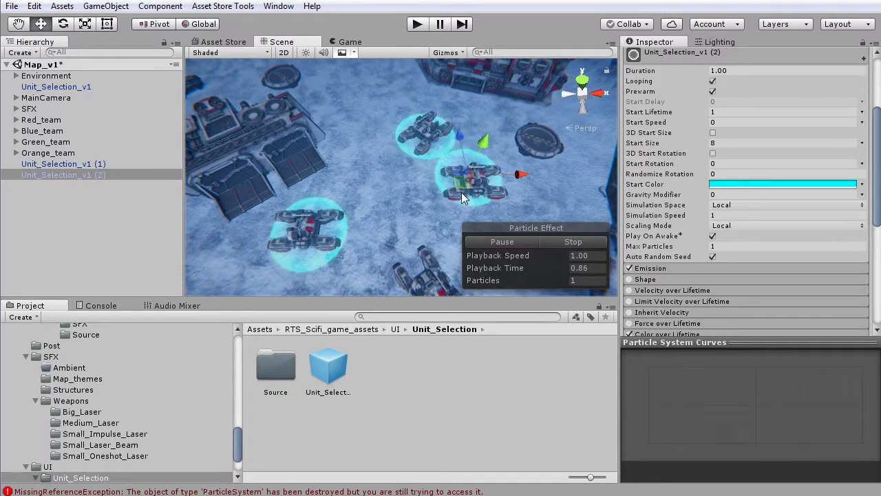
click(347, 42)
Step: Set Unit_Selection_v1 (2)'s Start Color to red
click(748, 184)
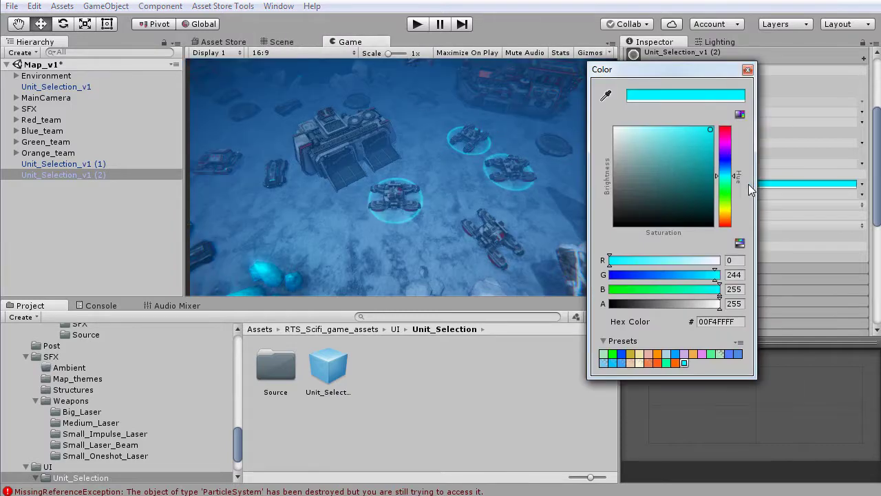
click(725, 128)
click(748, 71)
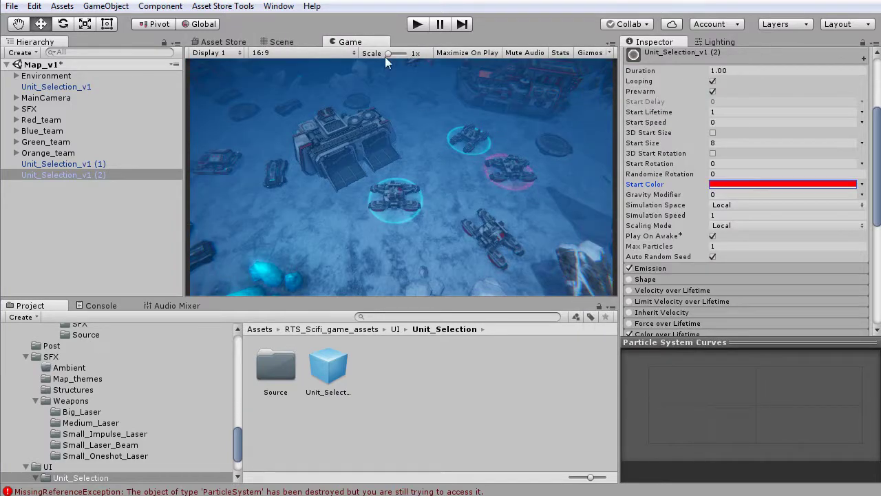
Step: Select Unit_Selection_v1 (1) and set its Start Color to blue 0037FFFF
click(279, 42)
click(438, 149)
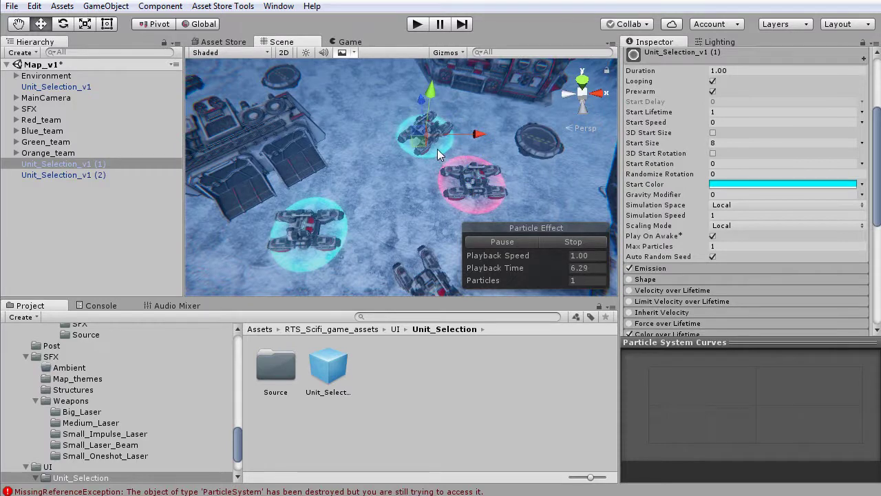
click(757, 184)
click(725, 170)
click(725, 168)
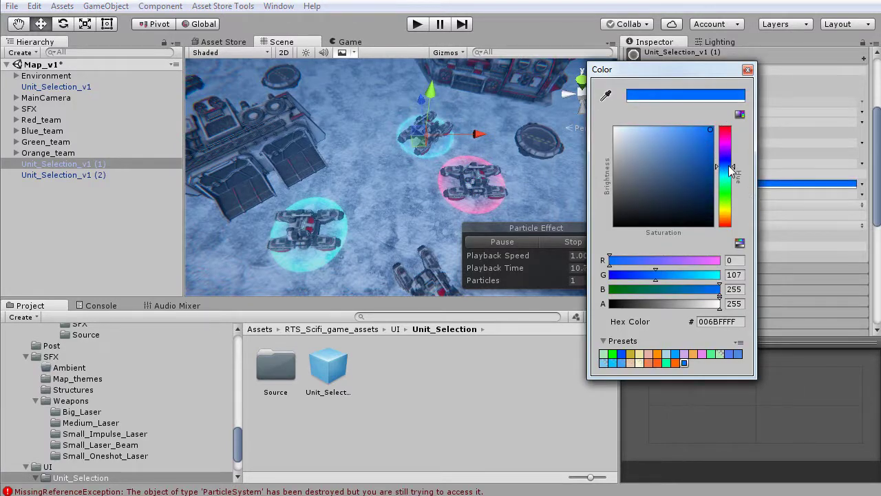
click(727, 163)
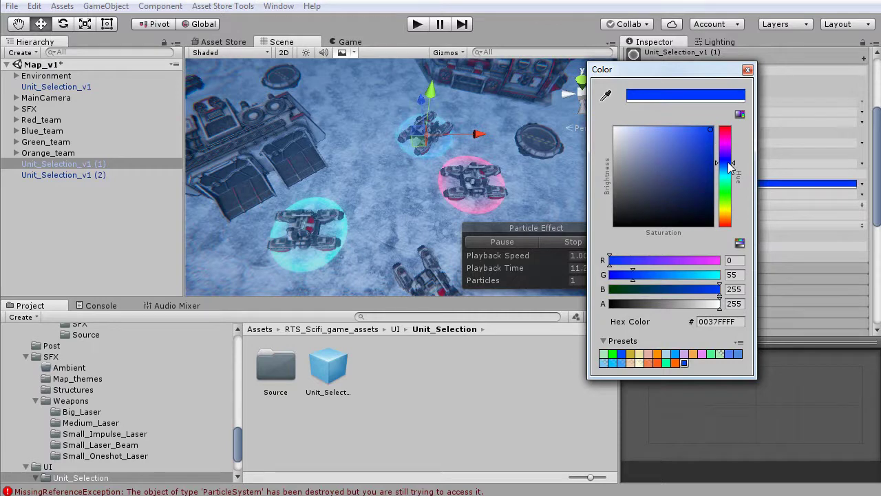
click(748, 71)
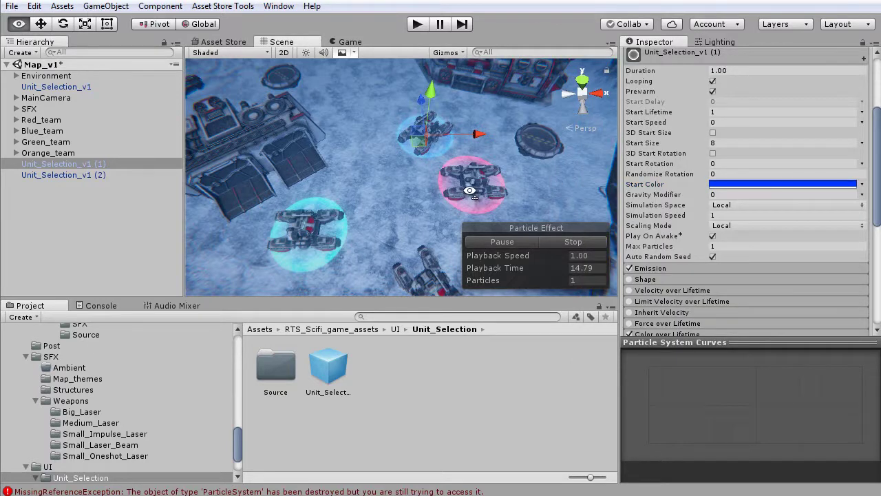
middle_drag(553, 175, 570, 177)
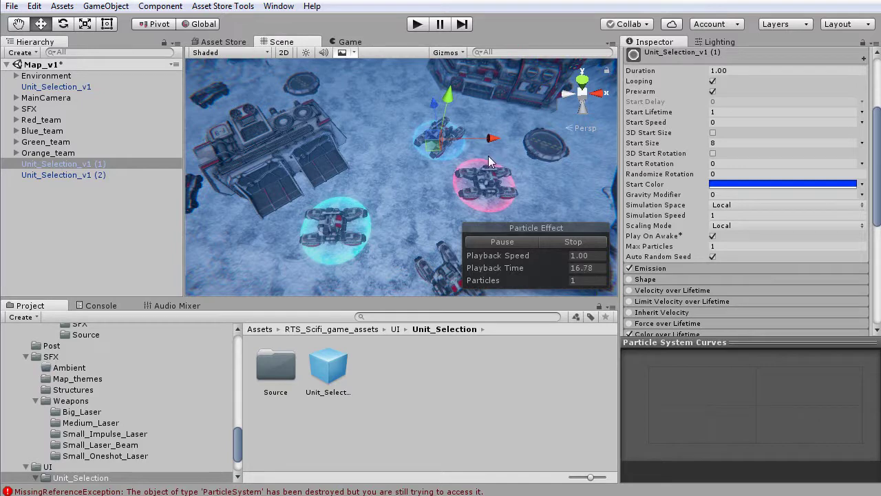
Step: Adjust the middle key of the blue ring's Size over Lifetime curve and enter play mode to preview
scroll(679, 215, down, 3)
click(663, 252)
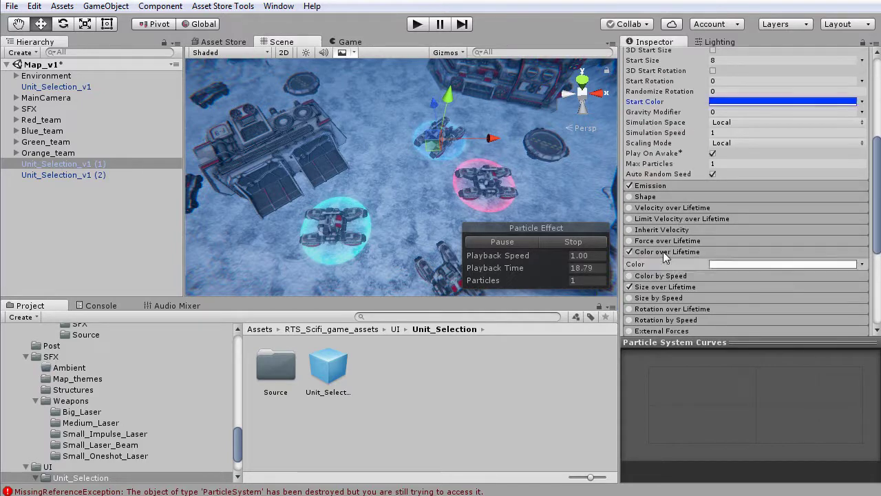
scroll(742, 251, down, 4)
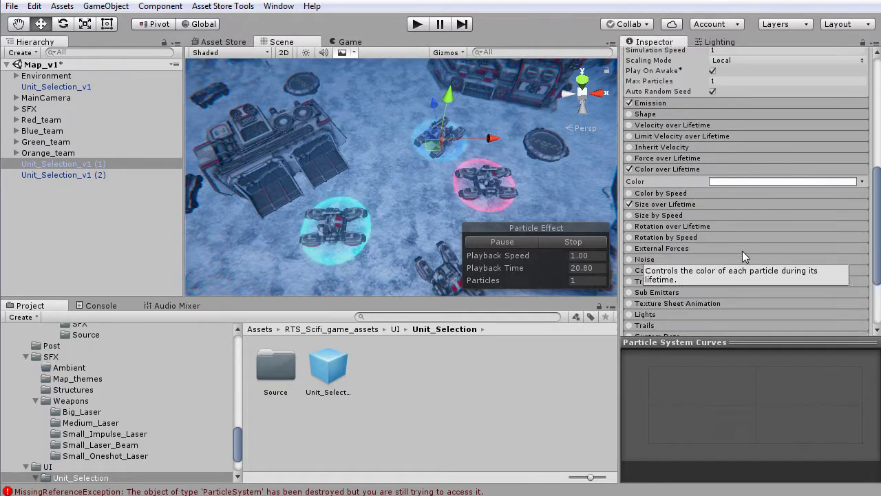
click(664, 163)
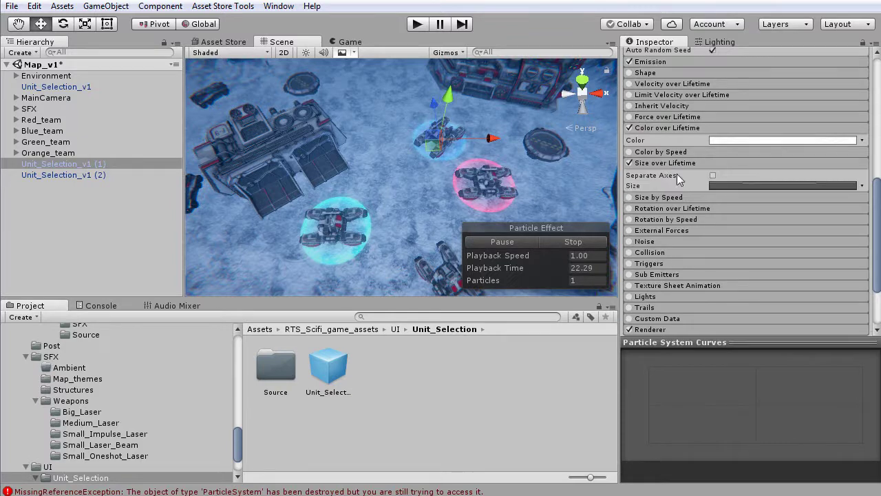
click(752, 188)
click(749, 371)
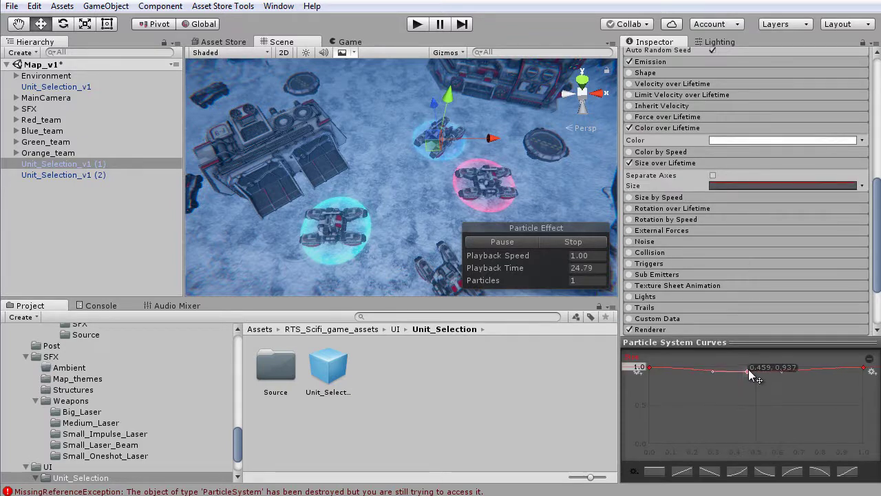
click(420, 25)
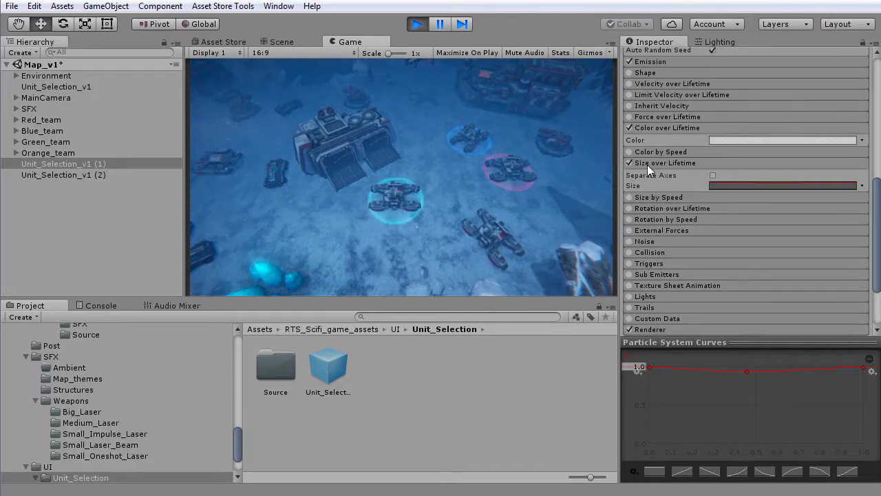
Step: Turn off Size over Lifetime on Unit_Selection_v1 (2) and Unit_Selection_v1, moving the latter to the Hierarchy bottom
click(97, 177)
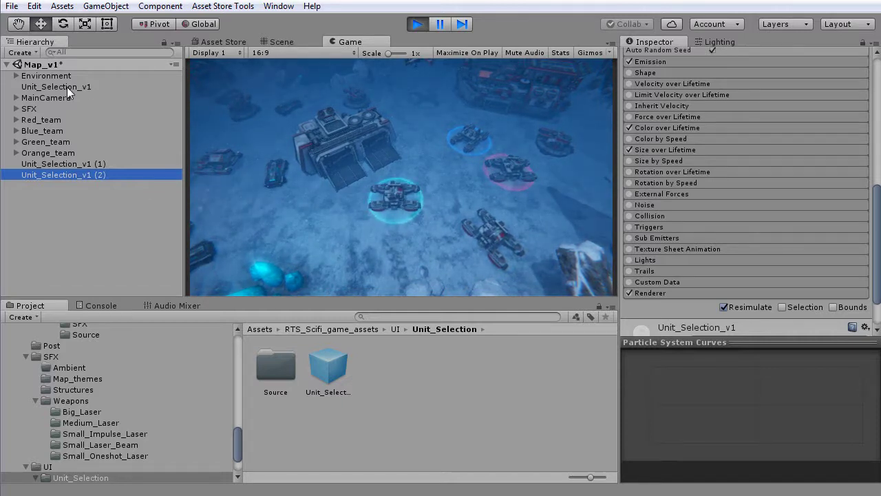
click(629, 149)
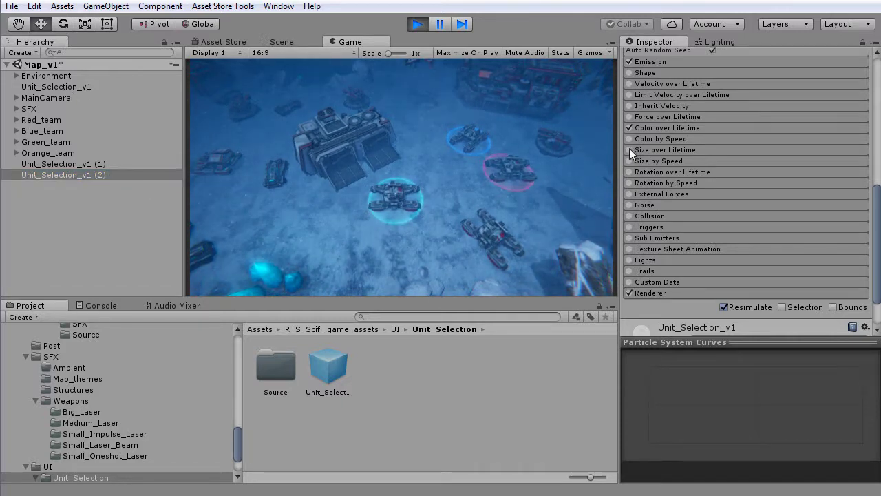
drag(60, 86, 55, 181)
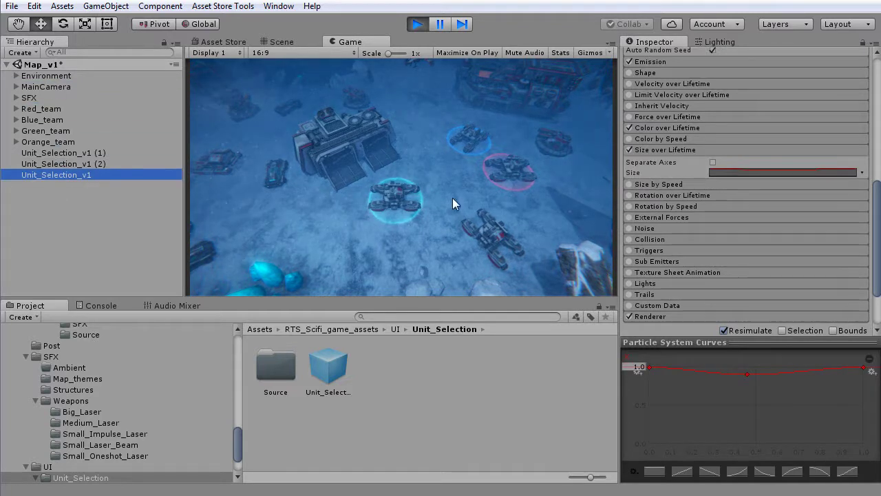
click(629, 150)
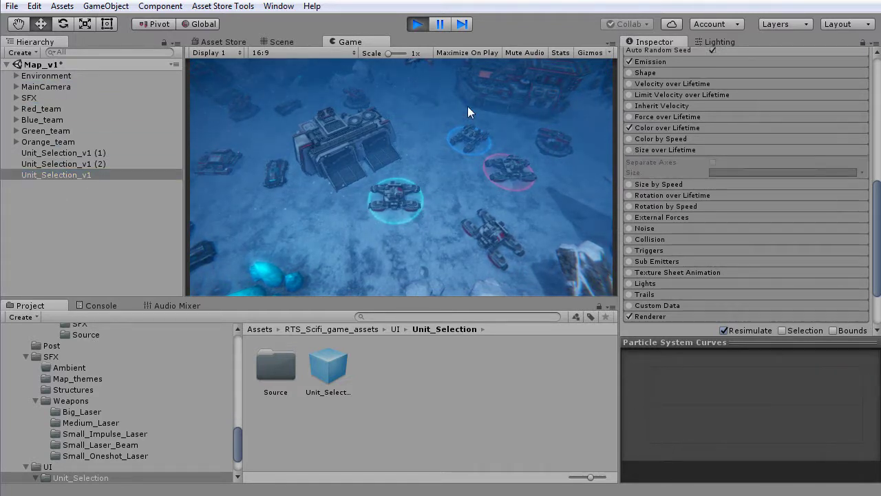
Step: Select MainCamera and expand it to reveal Camera_snow_v1–v3 nested beneath it
click(292, 42)
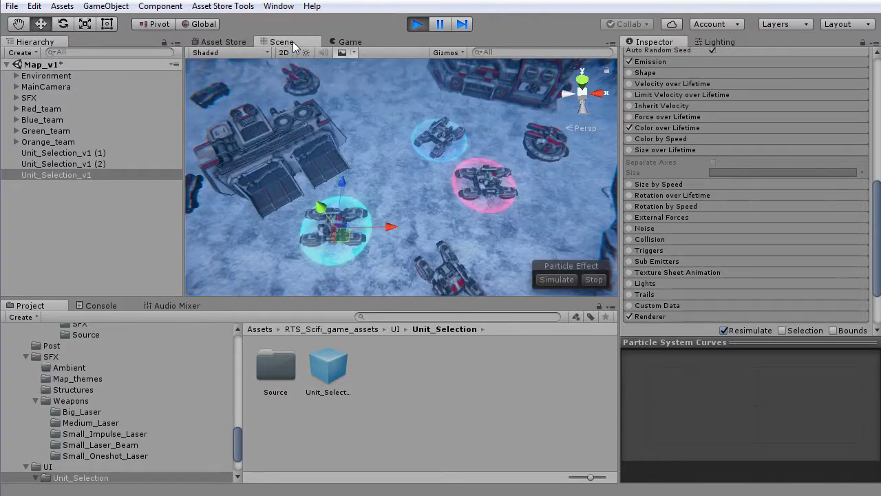
middle_drag(348, 84, 352, 104)
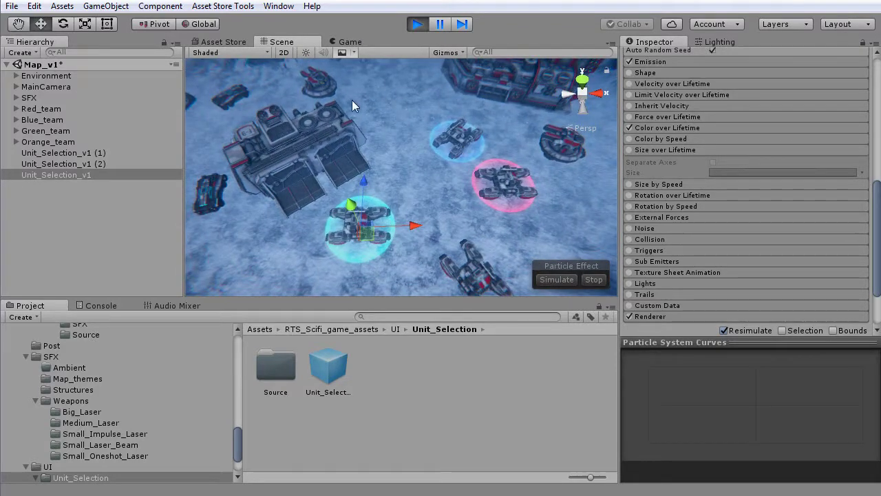
click(42, 85)
click(16, 87)
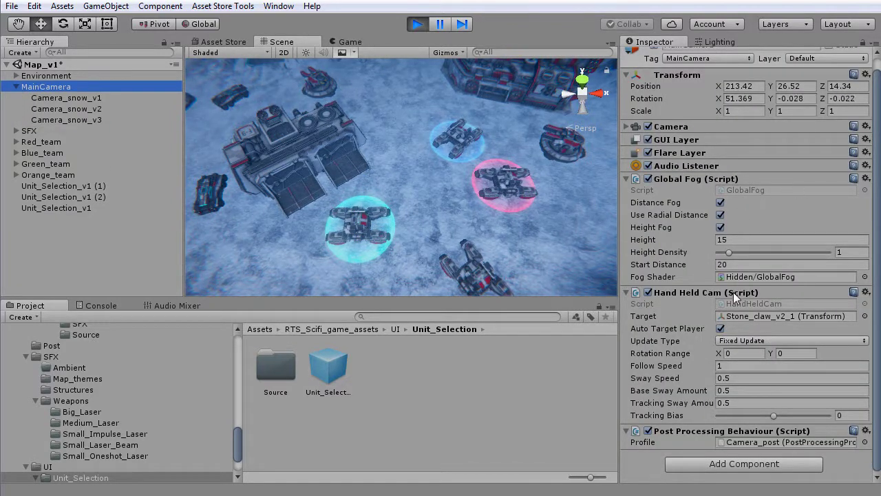
Step: Locate the post-processing profile, HandHeldCam and GlobalFog scripts in the Project window, then view the Game view
click(742, 441)
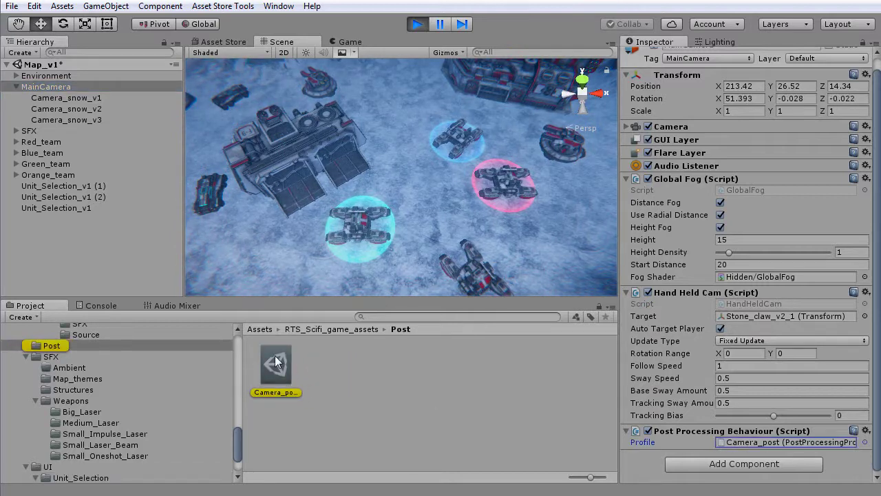
click(757, 304)
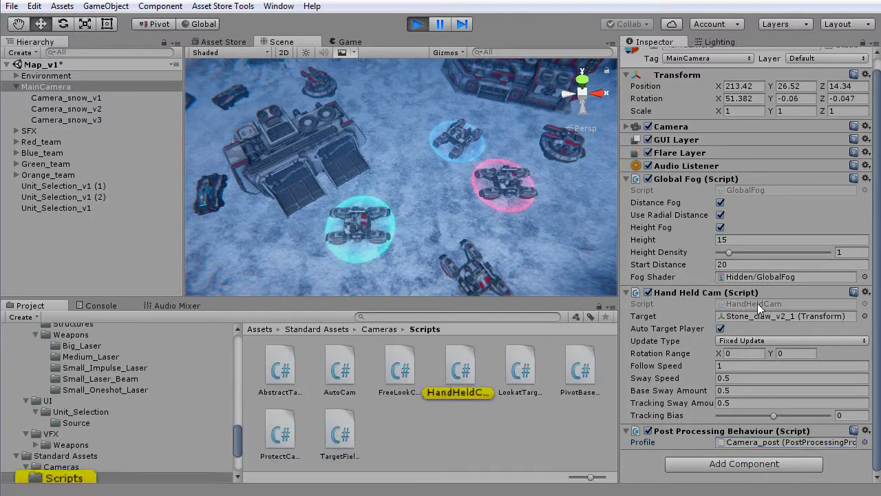
click(62, 456)
click(63, 478)
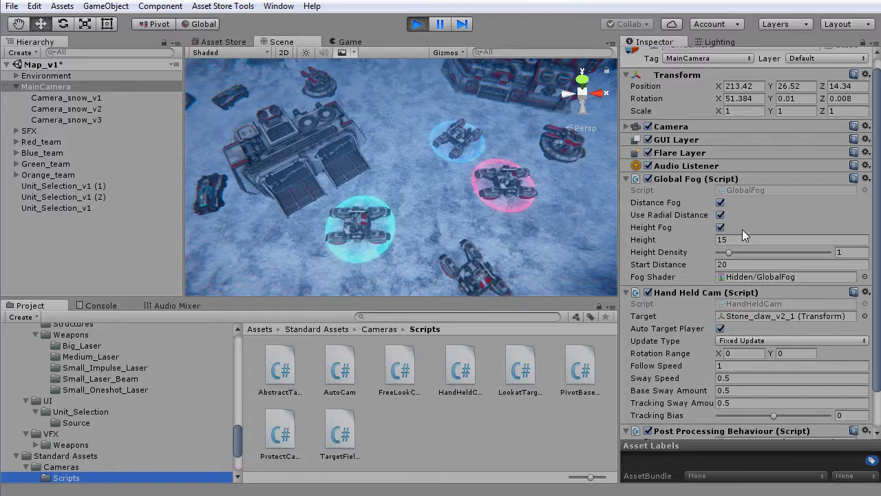
click(748, 190)
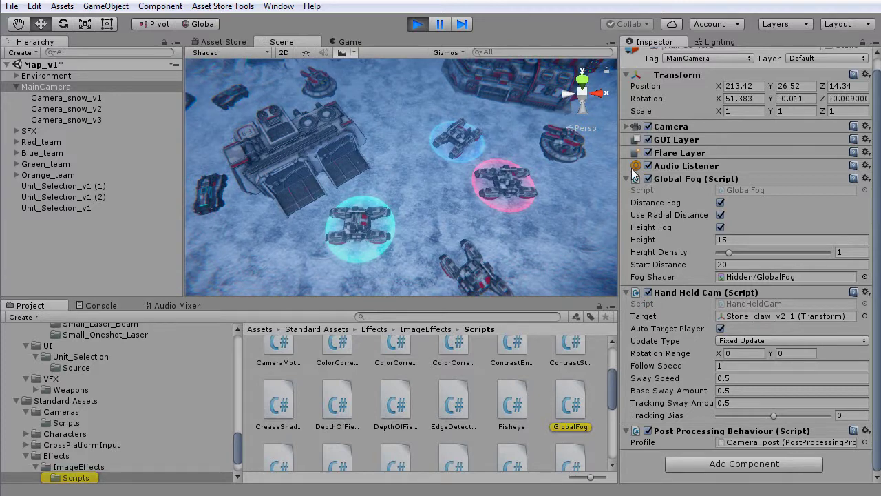
click(356, 43)
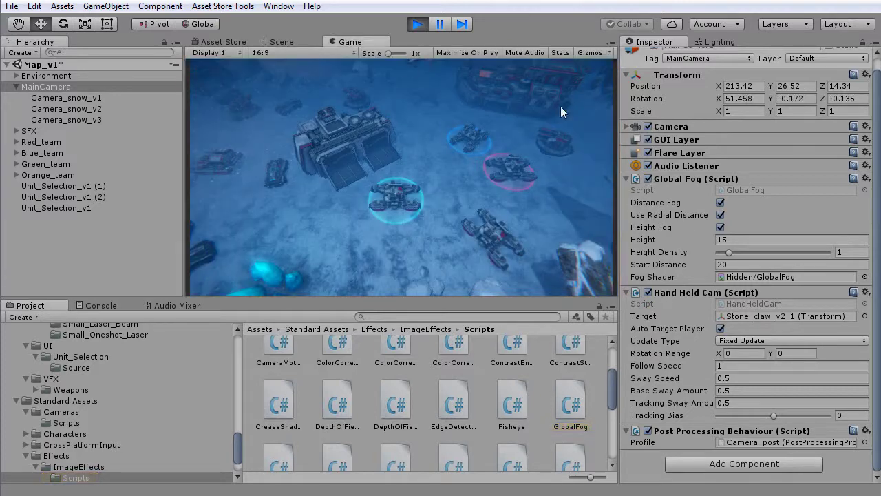
Step: Disable Global Fog and Post Processing Behaviour on MainCamera, toggling Hand Held Cam off and on to compare
click(648, 179)
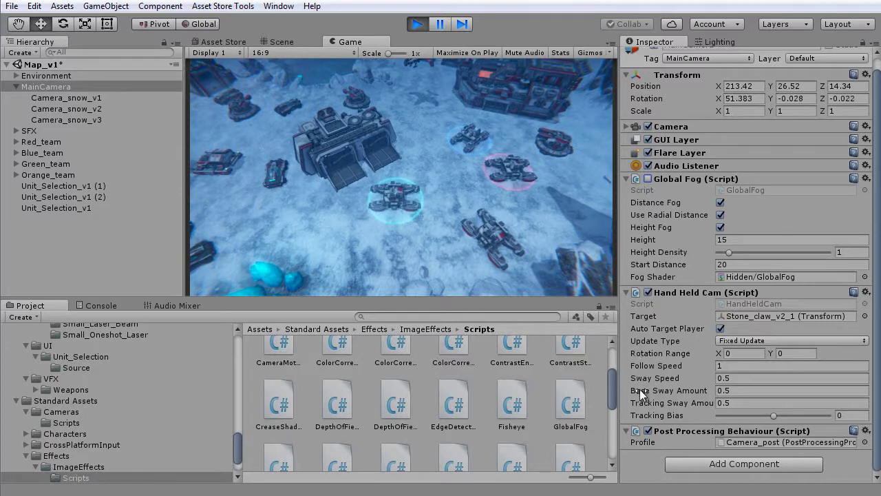
click(648, 431)
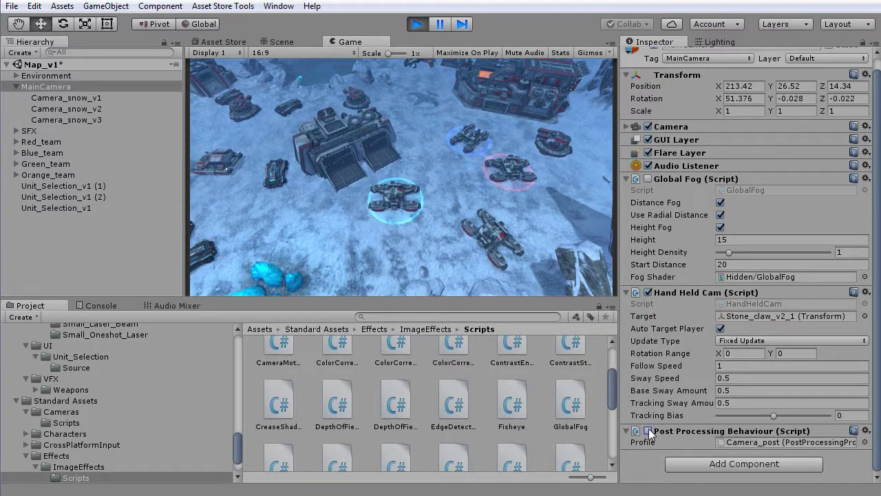
click(648, 292)
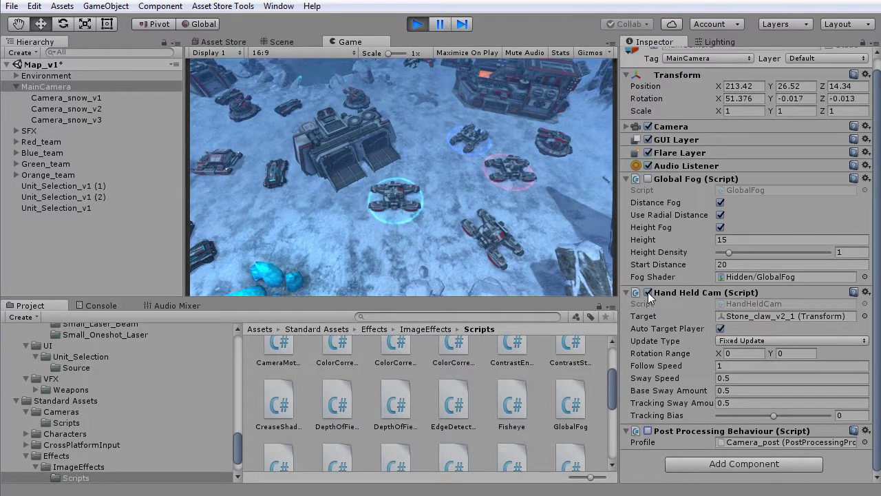
click(648, 292)
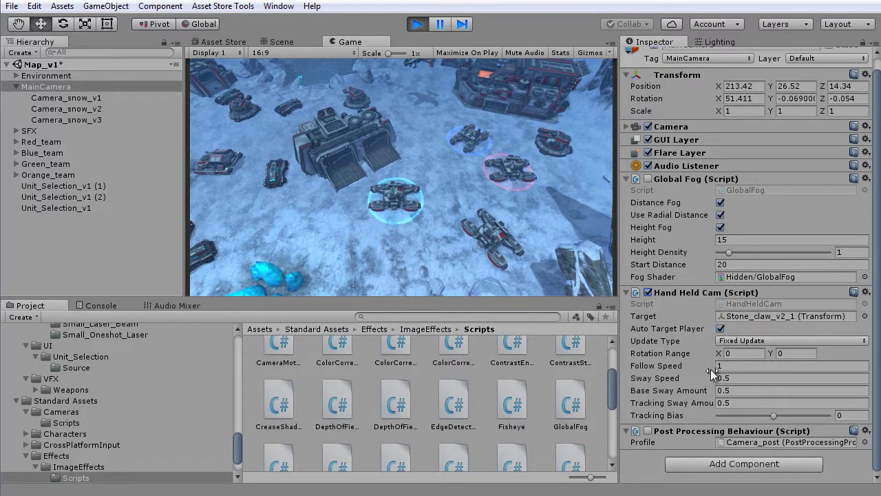
Step: Raise Hand Held Cam sway values to 2.82, 2.7 and 1.62, comparing with the cam toggled off and on
drag(716, 367, 775, 364)
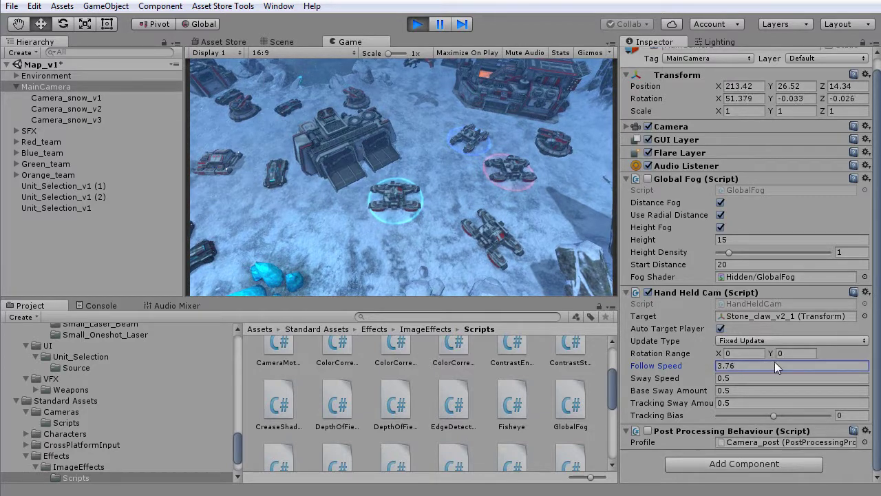
mouse_move(709, 378)
mouse_down()
mouse_move(763, 377)
mouse_move(744, 403)
mouse_up()
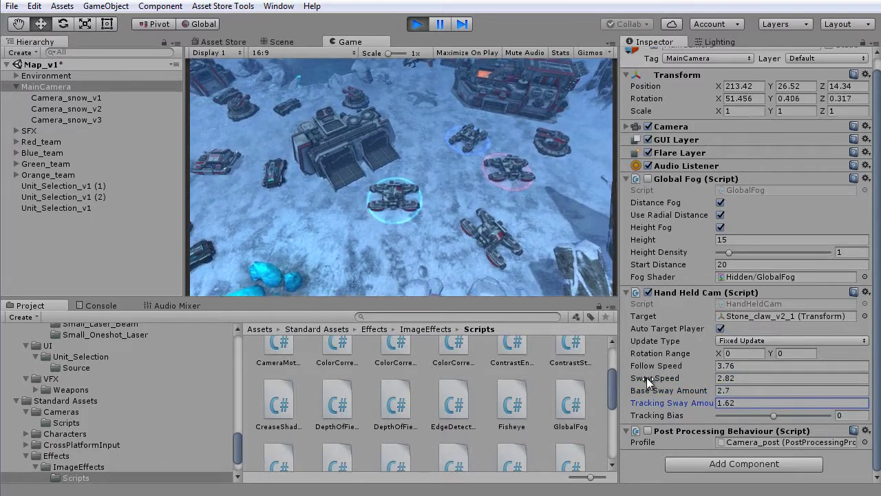
click(648, 292)
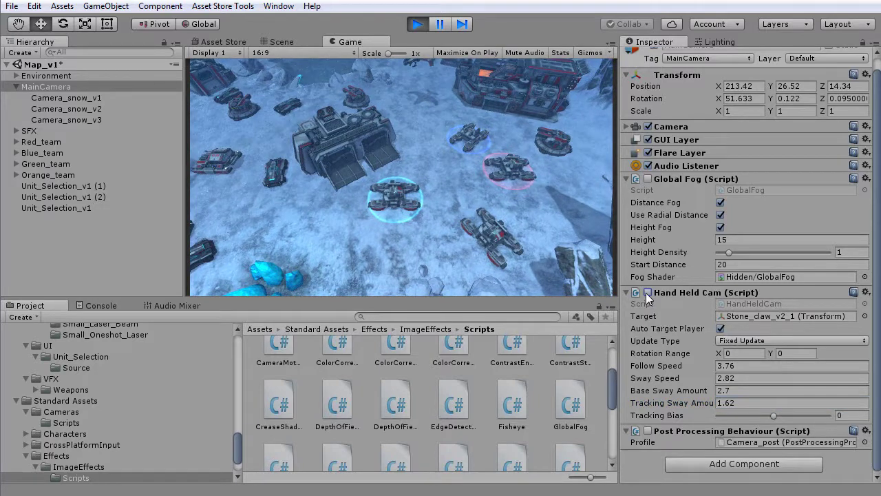
click(648, 292)
Step: Re-enable Post Processing Behaviour and Global Fog on MainCamera
click(647, 431)
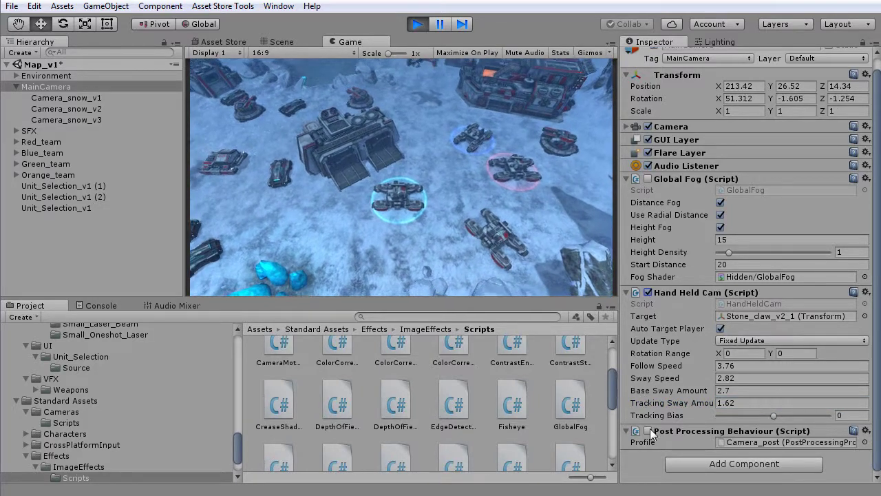
click(647, 178)
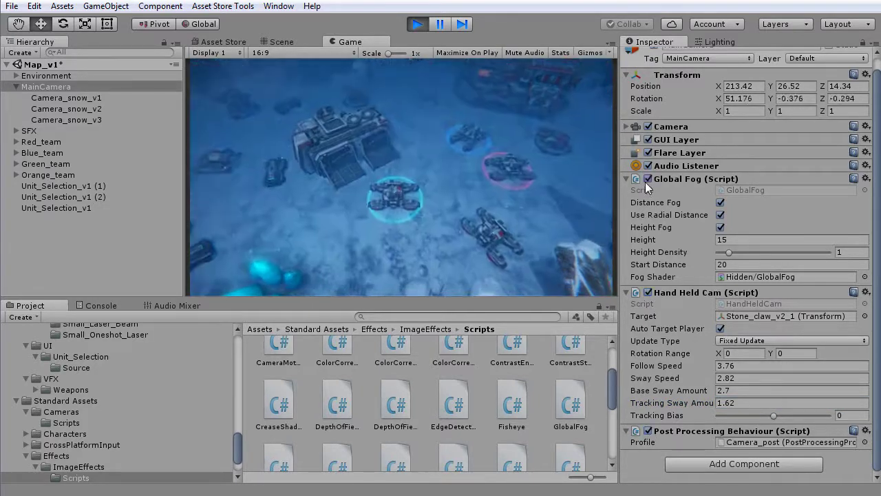
click(734, 366)
Step: Reset Hand Held Cam Follow Speed to 1 and Sway Speed, Base Sway and Tracking Sway to 0.5
text(0.5)
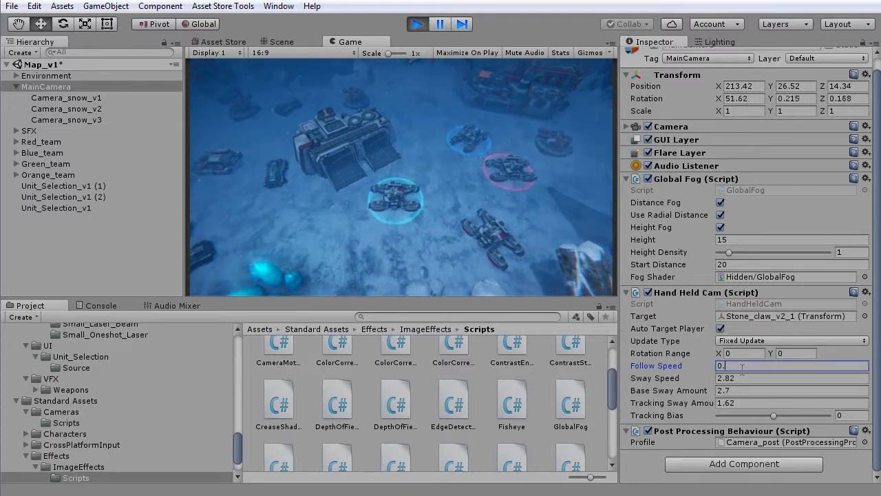
click(734, 376)
text(0)
click(717, 367)
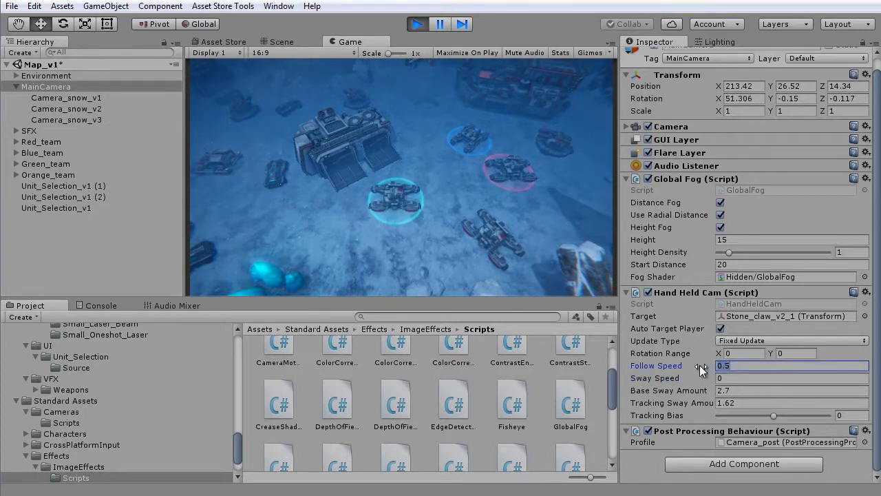
text(1)
click(730, 378)
text(0.5)
click(733, 391)
text(0.5)
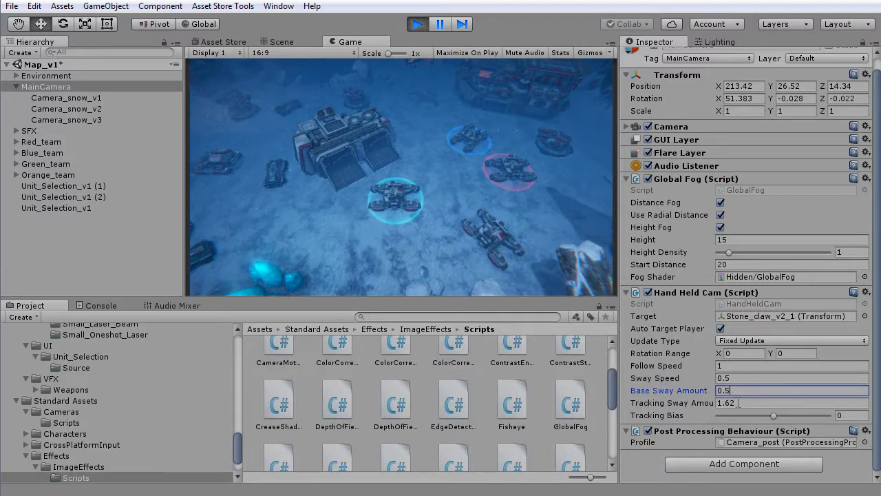
click(739, 403)
text(0.5)
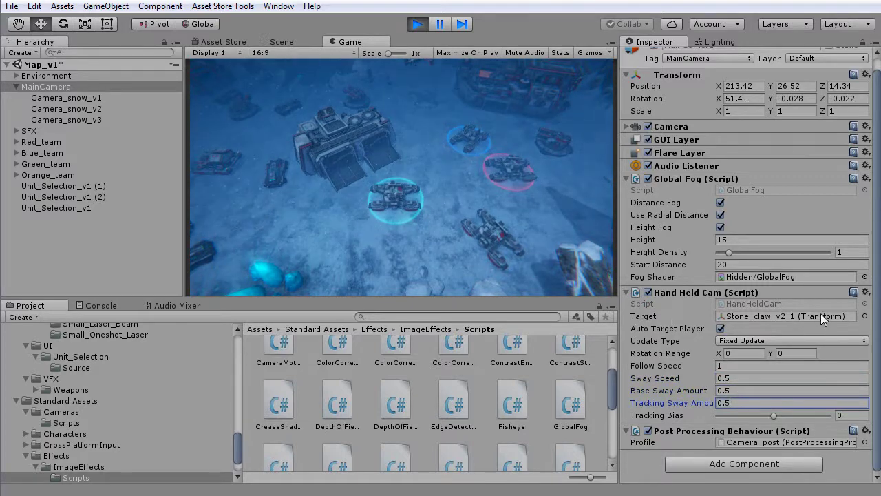
click(865, 316)
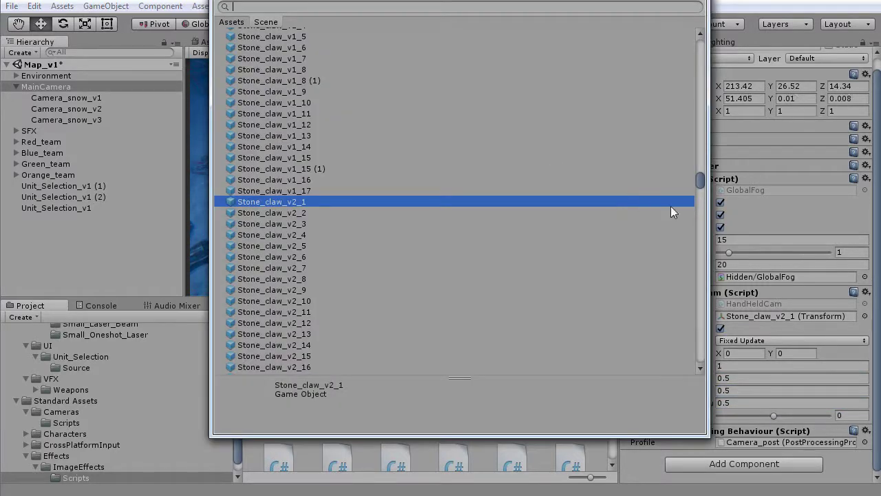
Step: Retarget the Hand Held Cam from Stone_claw_v2_1 to Unit_Selection_v1 (1), pausing play mode during the change
drag(702, 182, 704, 46)
double_click(257, 33)
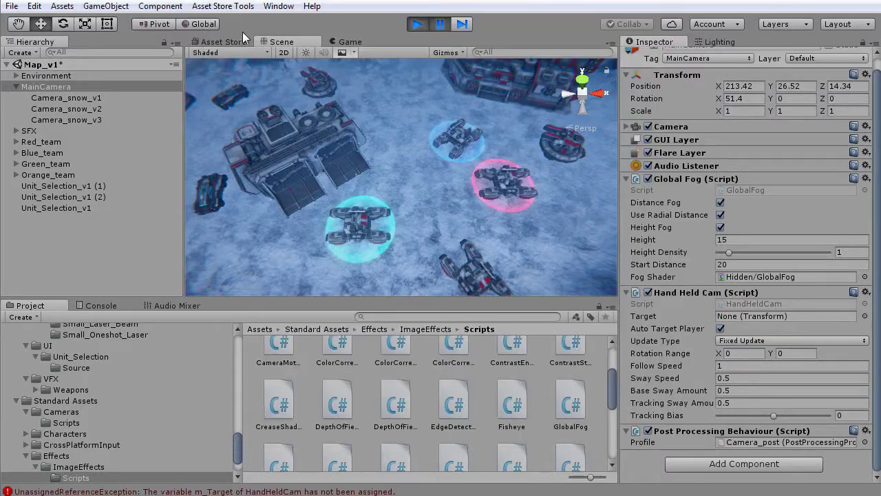
click(440, 25)
drag(55, 186, 748, 316)
click(440, 25)
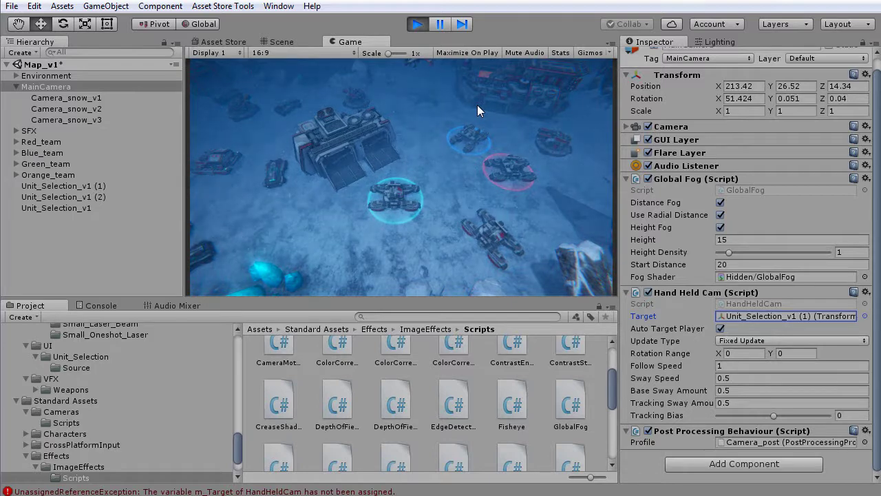